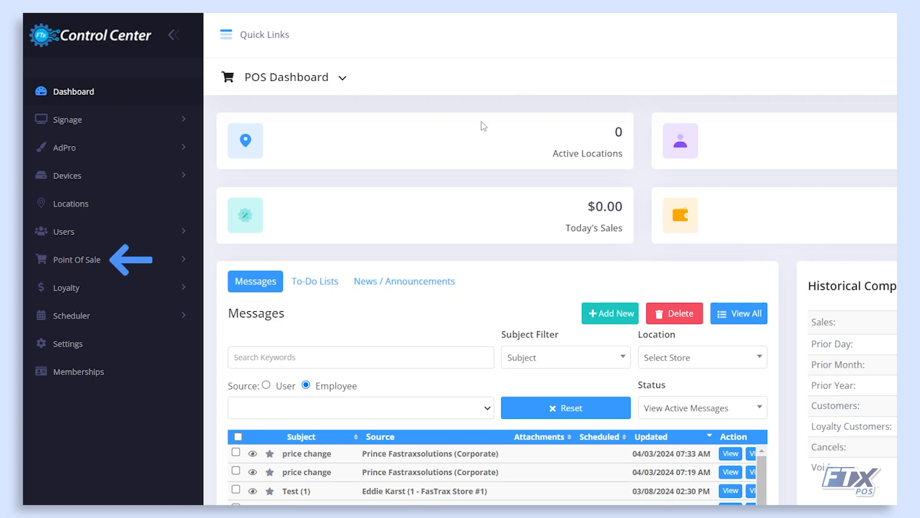
# - Open the Tenders page in the Point Of Sale maintenance section
pyautogui.click(144, 260)
pyautogui.scroll(-2, 100, 379)
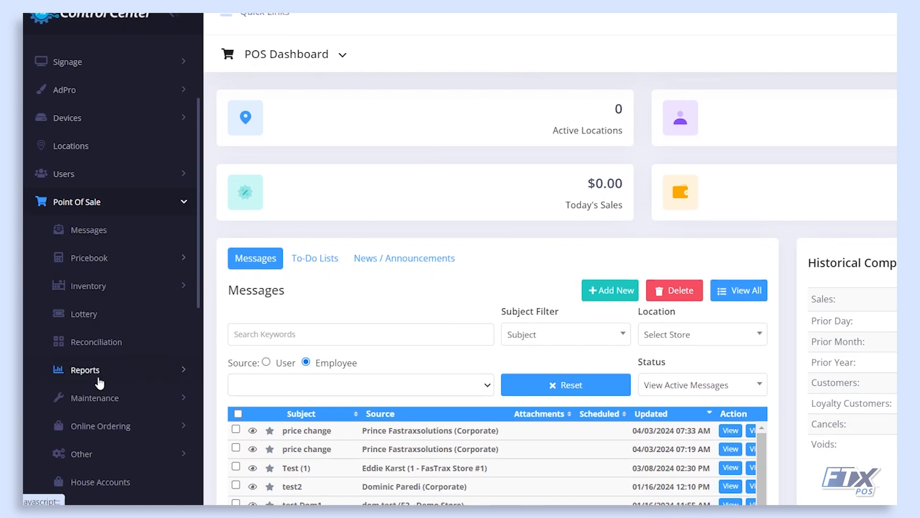
pyautogui.click(102, 399)
pyautogui.scroll(-1, 102, 400)
pyautogui.scroll(-3, 102, 400)
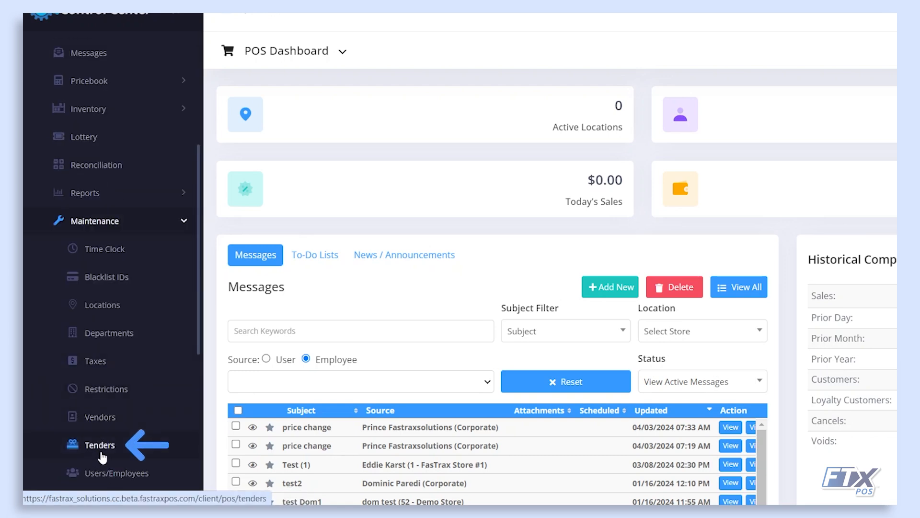
pyautogui.click(99, 456)
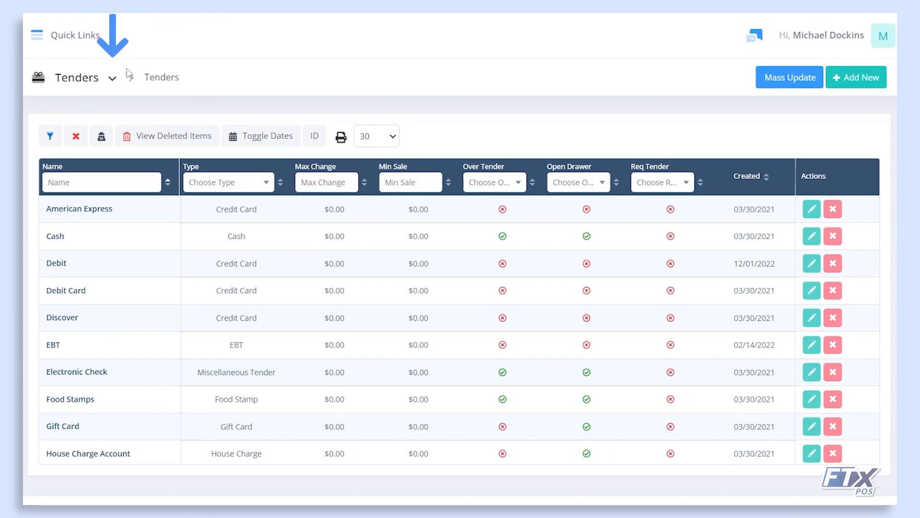
pyautogui.click(112, 85)
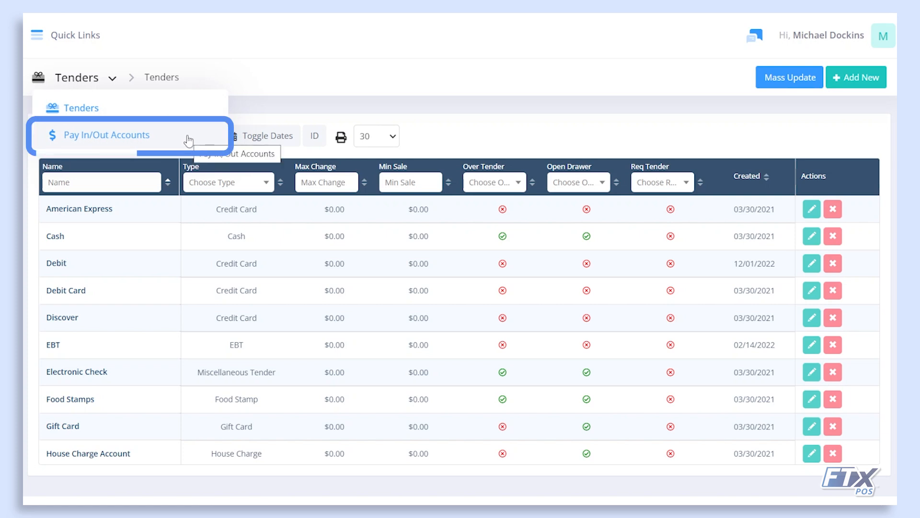
pyautogui.click(287, 113)
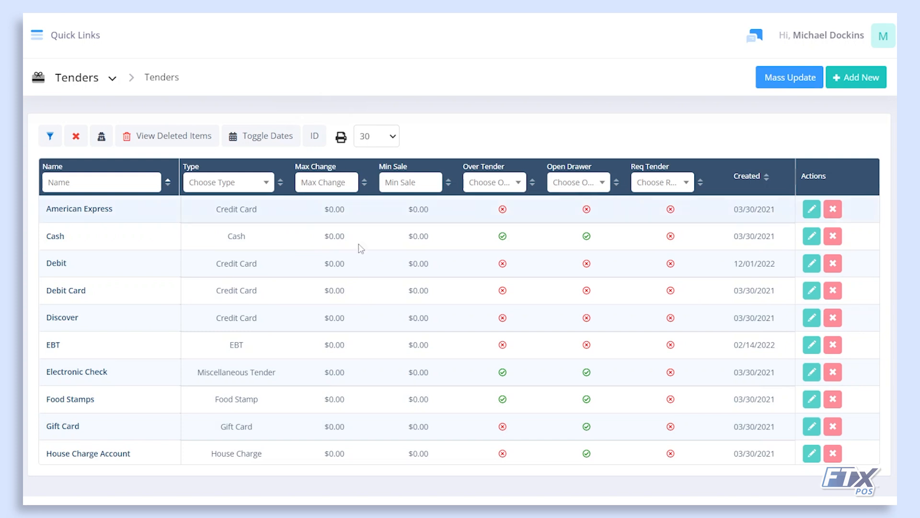
pyautogui.moveTo(375, 461); pyautogui.dragTo(756, 455)
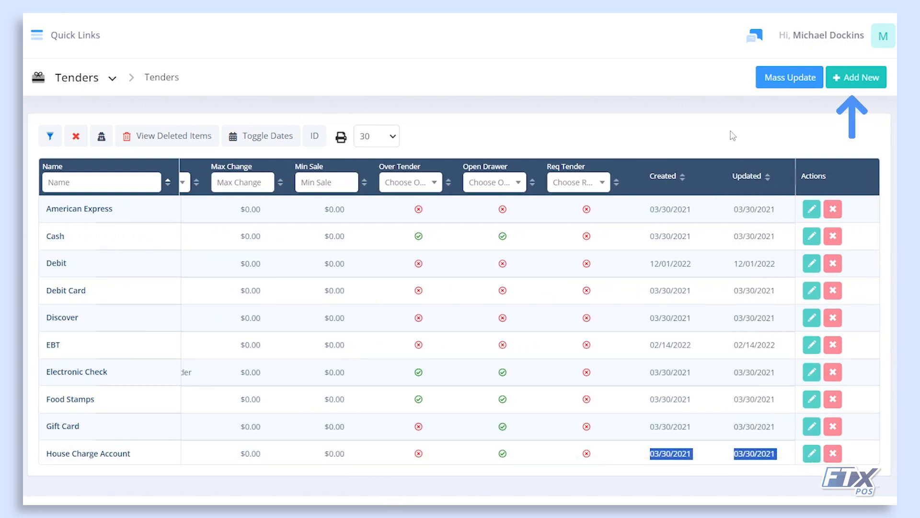
# - Start creating a new tender and make its name ready for entry
pyautogui.click(856, 77)
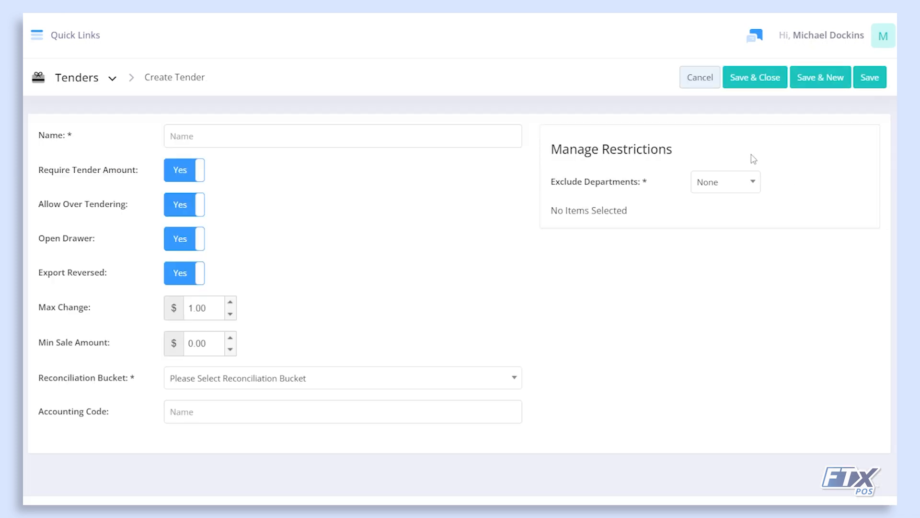
pyautogui.click(376, 138)
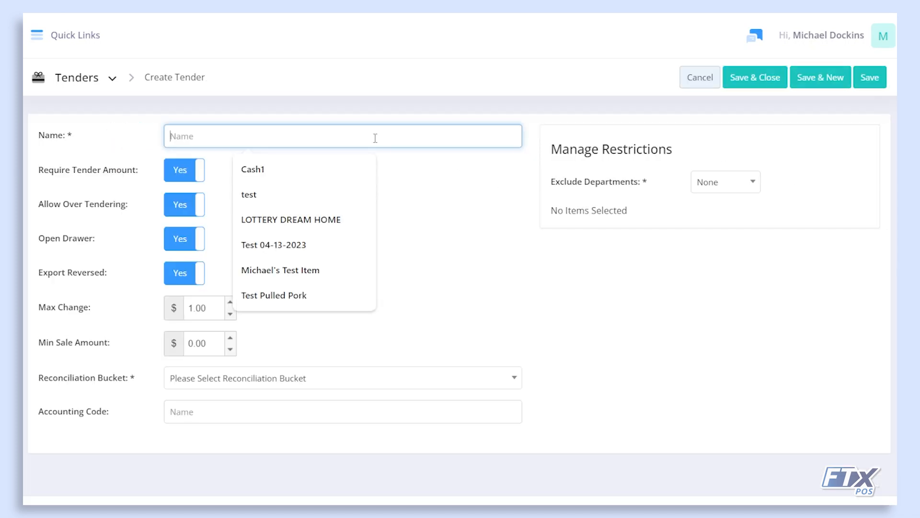
pyautogui.write('New Tender')
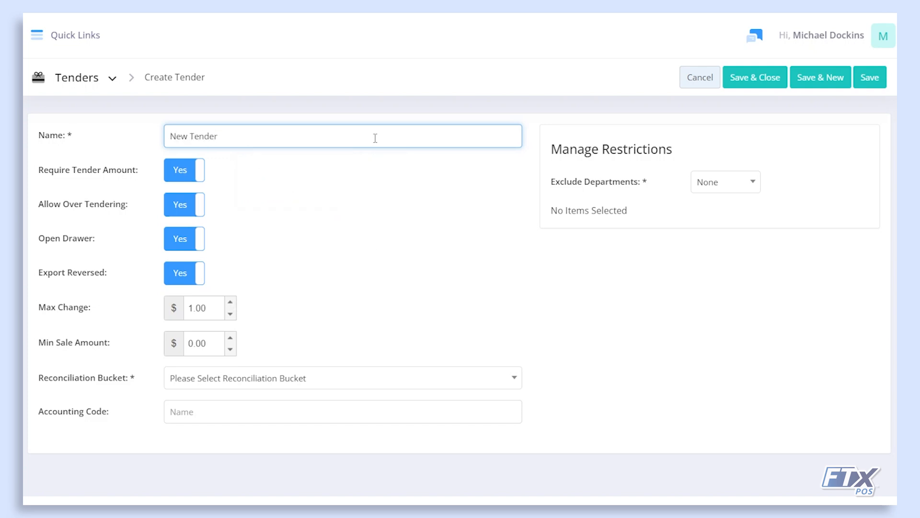
pyautogui.hotkey('ctrl', 'shift', 'Left')
pyautogui.hotkey('ctrl', 'shift', 'Left')
pyautogui.press('BackSpace')
# - Name the new tender Master Card
pyautogui.write('Master Carf')
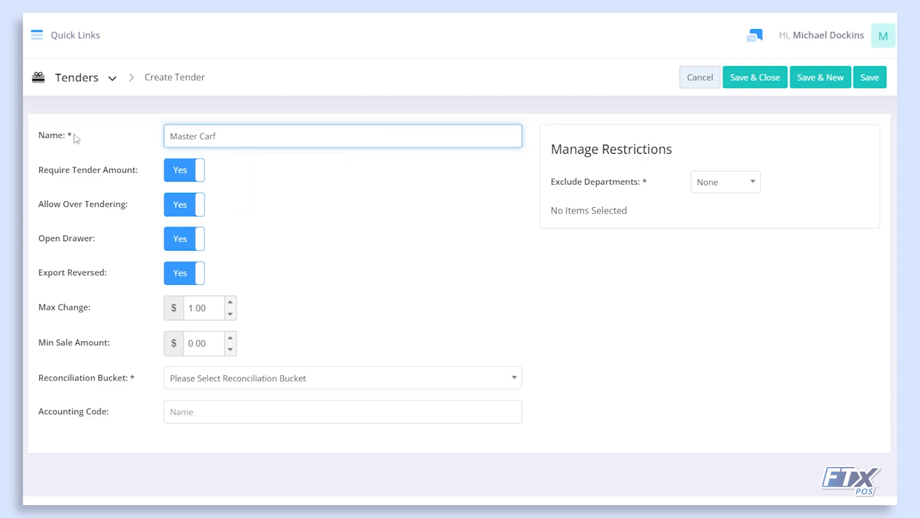
pyautogui.press('BackSpace')
pyautogui.write('d')
pyautogui.click(231, 99)
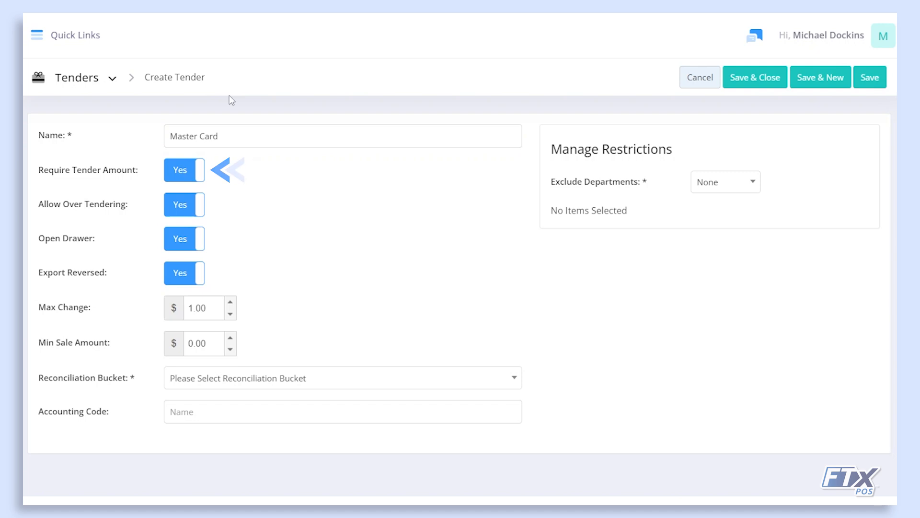
pyautogui.click(188, 177)
pyautogui.click(189, 175)
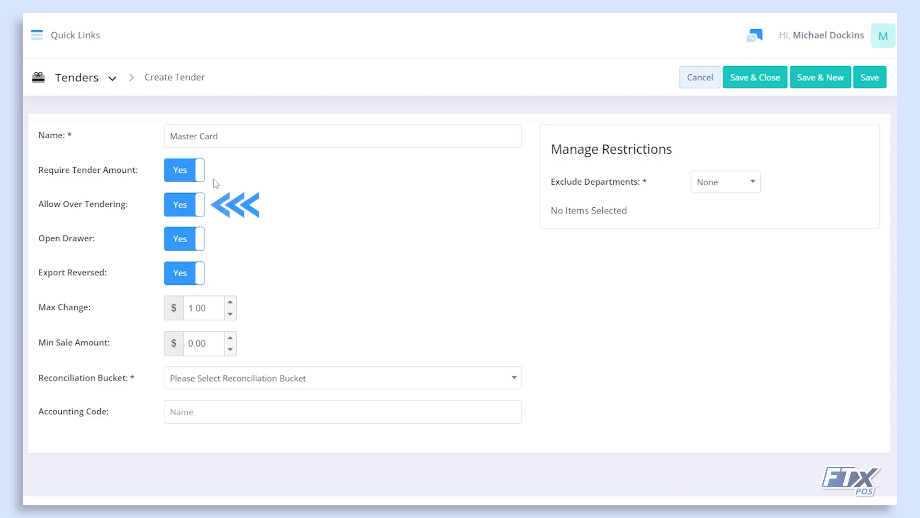
pyautogui.click(200, 210)
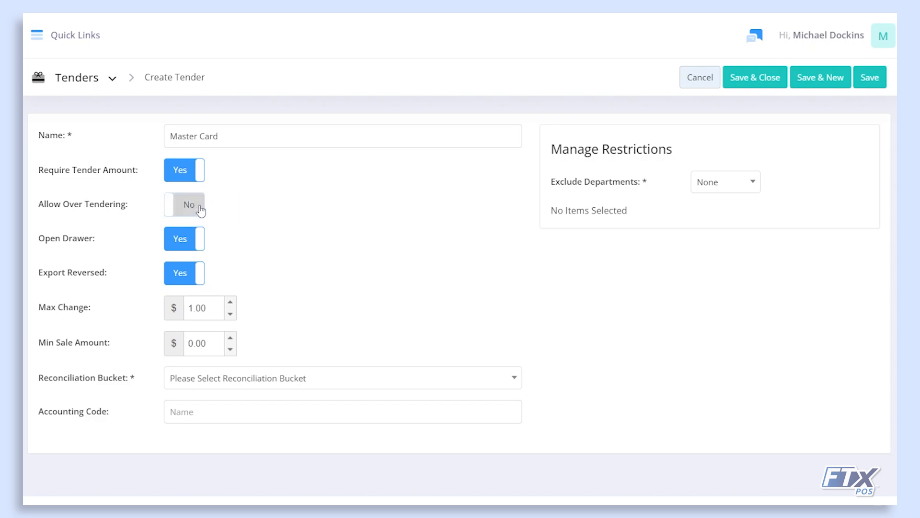
pyautogui.click(200, 210)
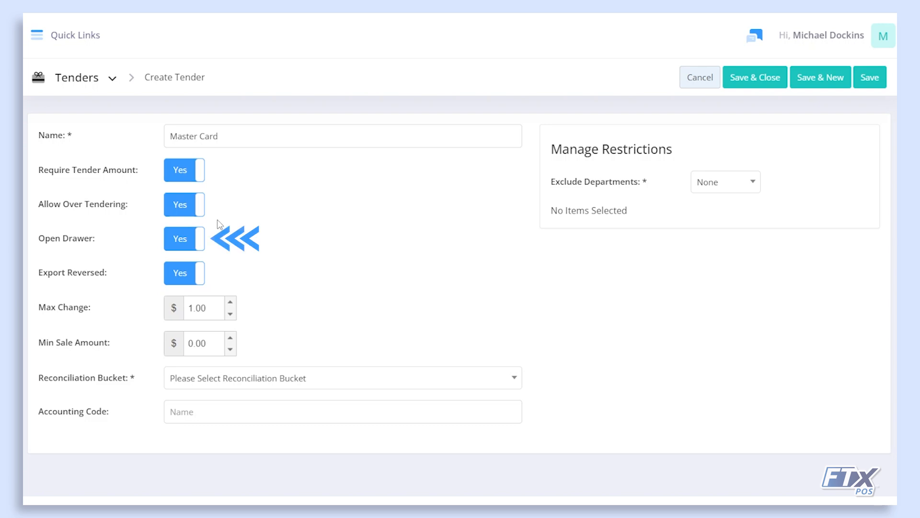
pyautogui.click(200, 245)
pyautogui.click(199, 247)
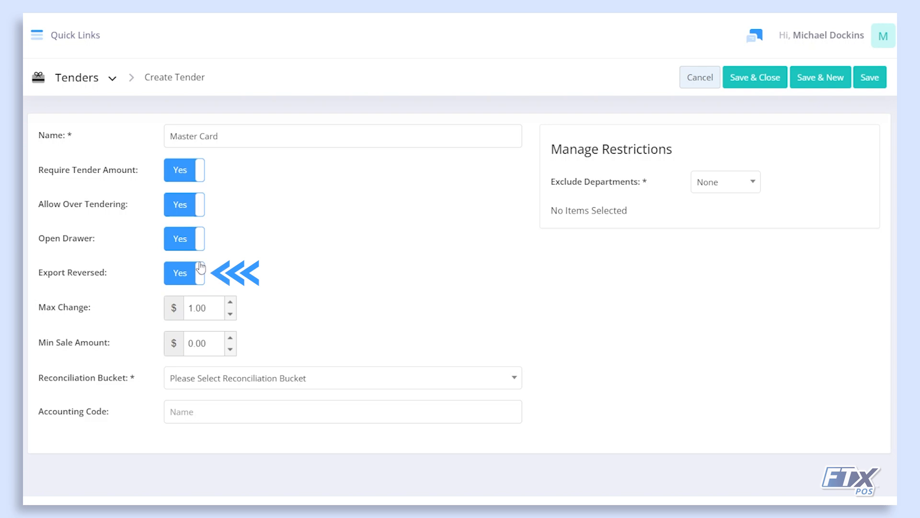
pyautogui.click(200, 280)
pyautogui.click(200, 280)
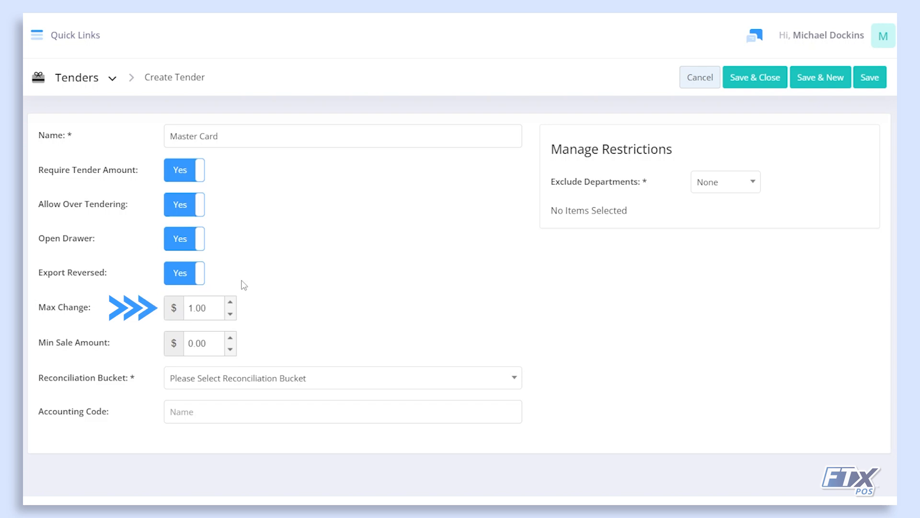
pyautogui.moveTo(218, 311); pyautogui.dragTo(172, 311)
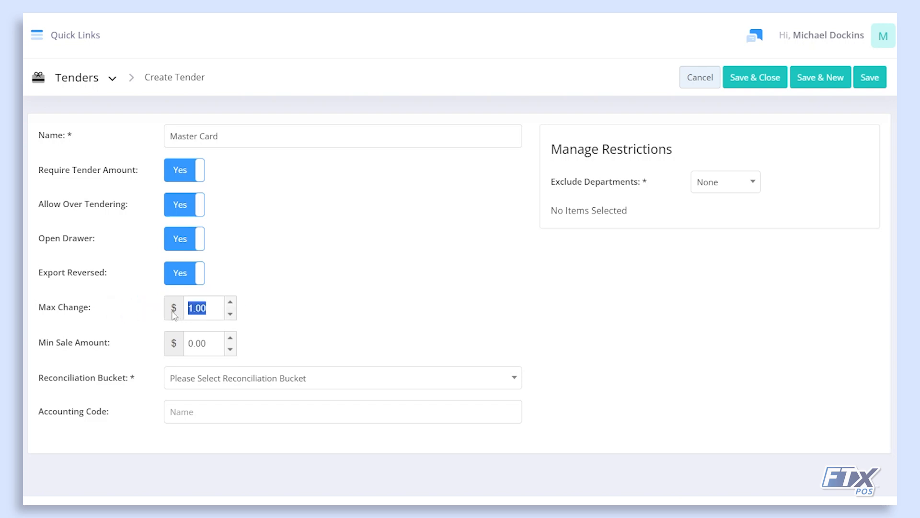
pyautogui.click(288, 316)
pyautogui.click(224, 348)
pyautogui.click(269, 337)
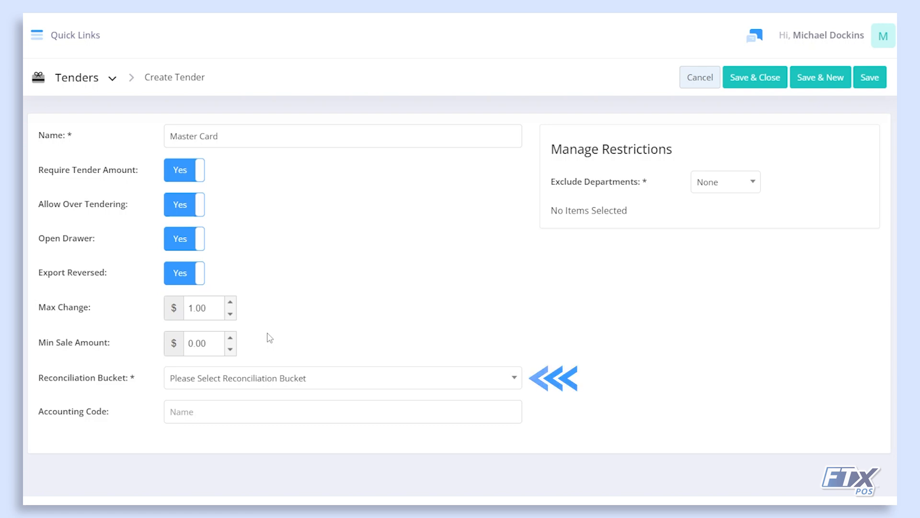
# - Set the tender's reconciliation bucket to Debit Card and change the choice to Credit Card
pyautogui.click(274, 379)
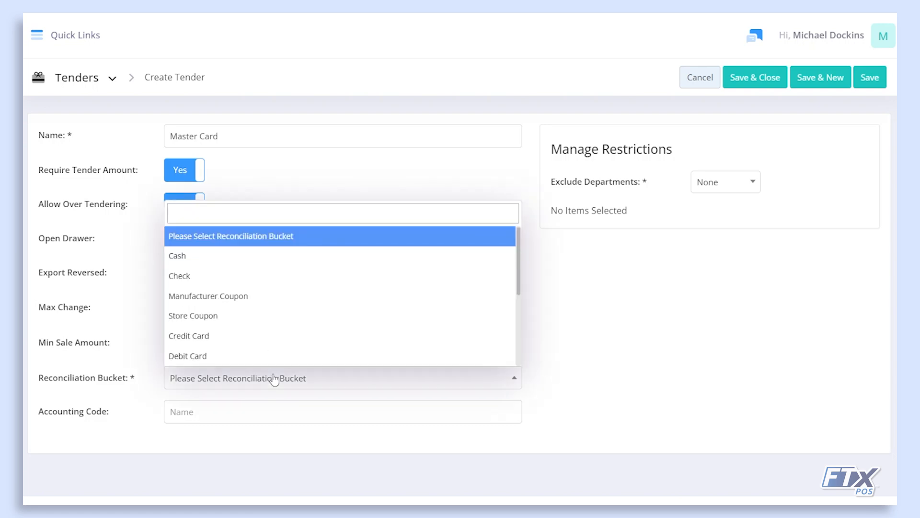
pyautogui.scroll(-3, 270, 345)
pyautogui.scroll(-3, 270, 344)
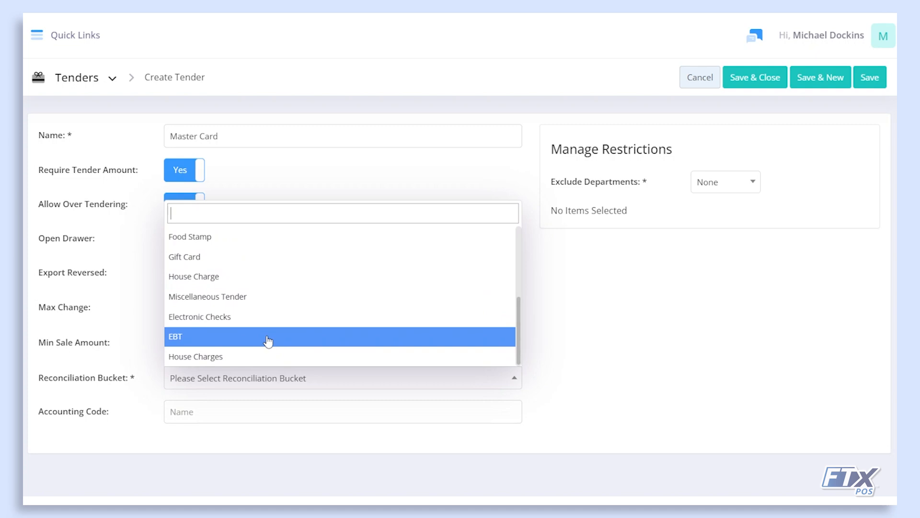
pyautogui.scroll(6, 240, 295)
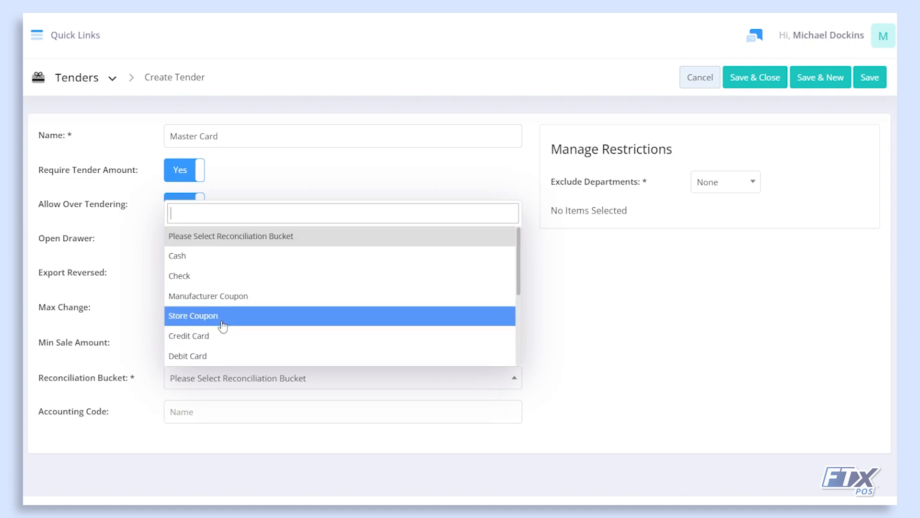
pyautogui.click(217, 357)
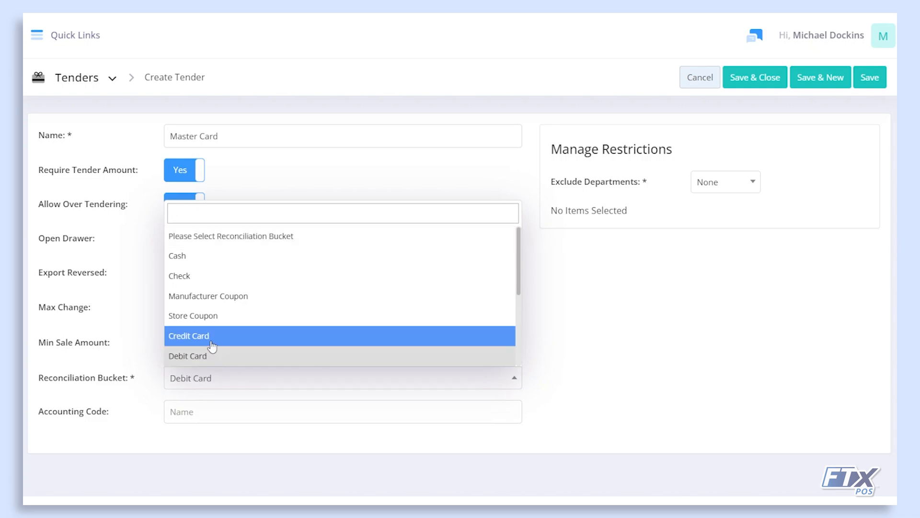
pyautogui.click(212, 341)
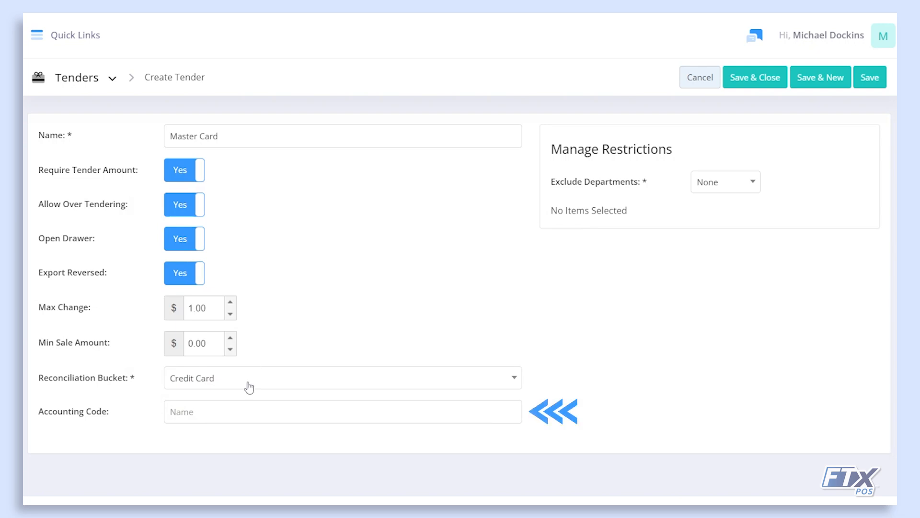
pyautogui.click(251, 413)
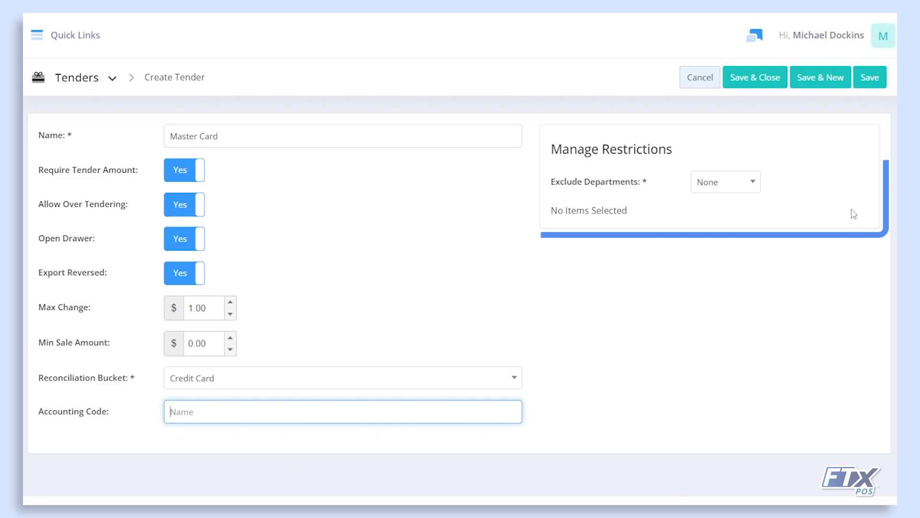
# - Add a custom restriction excluding the department 6 - LOTTO PAYOUT from the tender, and save and close the tender
pyautogui.click(722, 192)
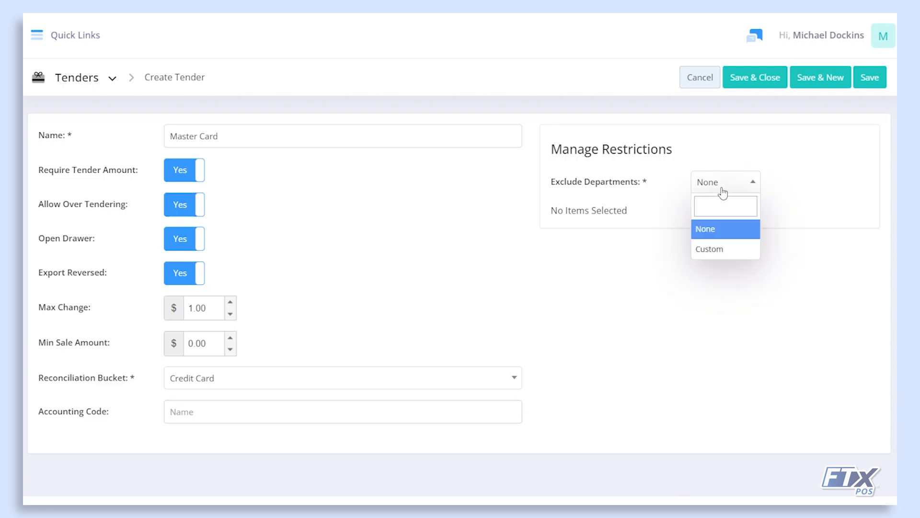
pyautogui.click(743, 257)
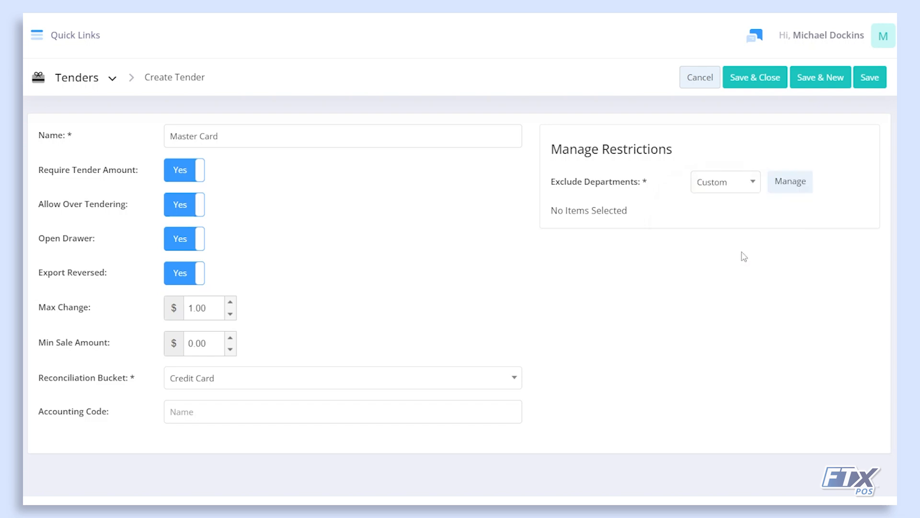
pyautogui.click(801, 185)
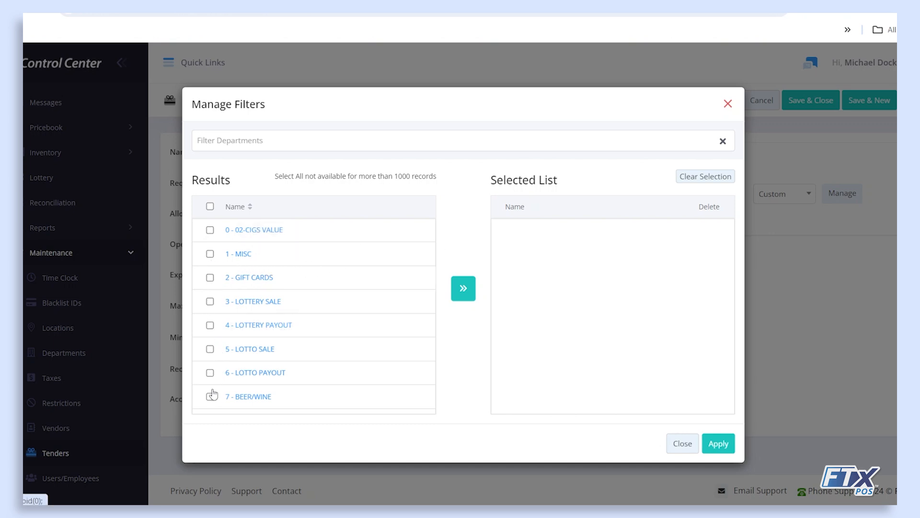
pyautogui.click(210, 373)
pyautogui.click(460, 295)
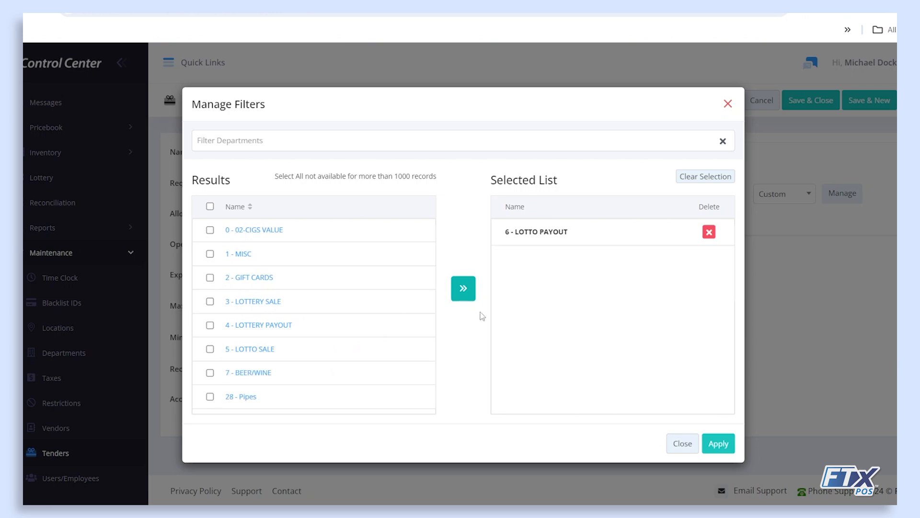
pyautogui.click(731, 445)
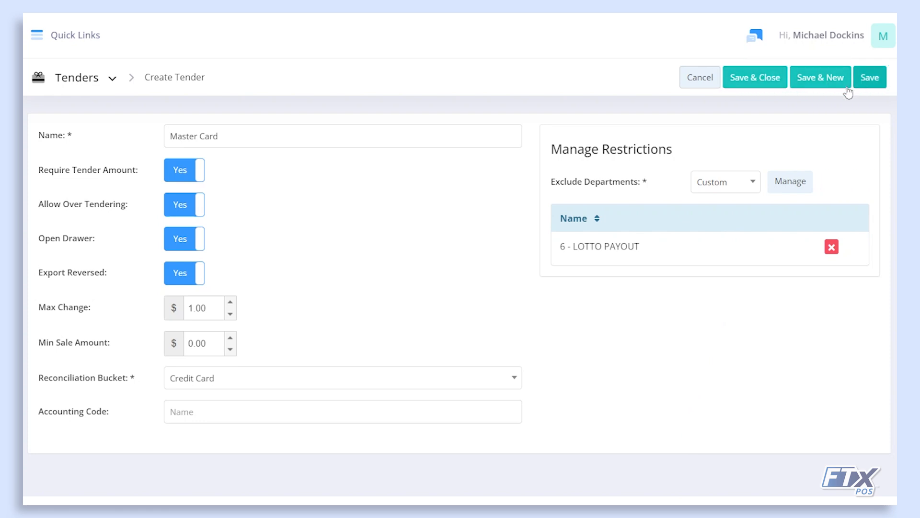
pyautogui.click(763, 88)
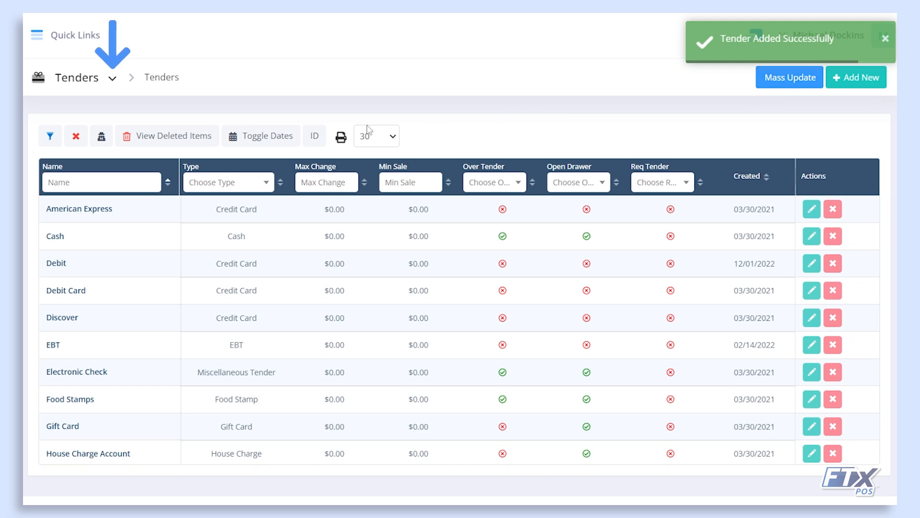
# - Open the Pay In/Out Accounts list and start a new account
pyautogui.click(112, 78)
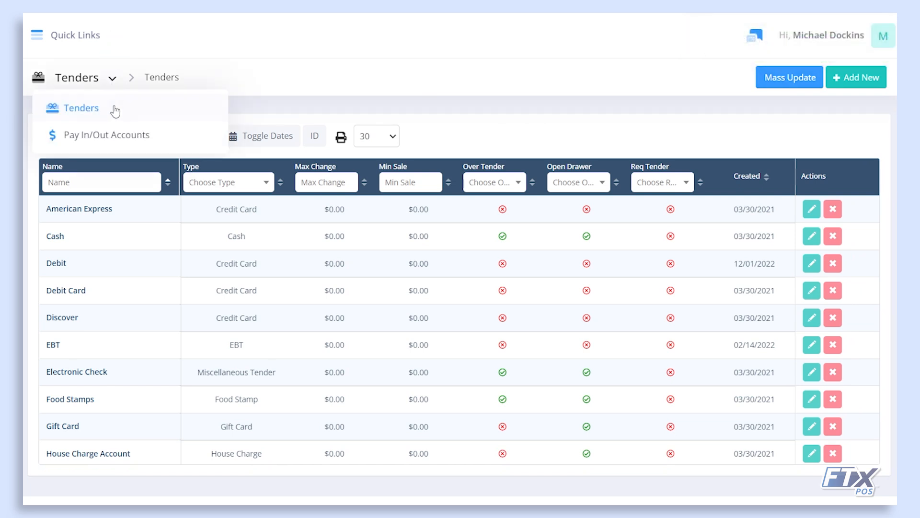
pyautogui.click(156, 144)
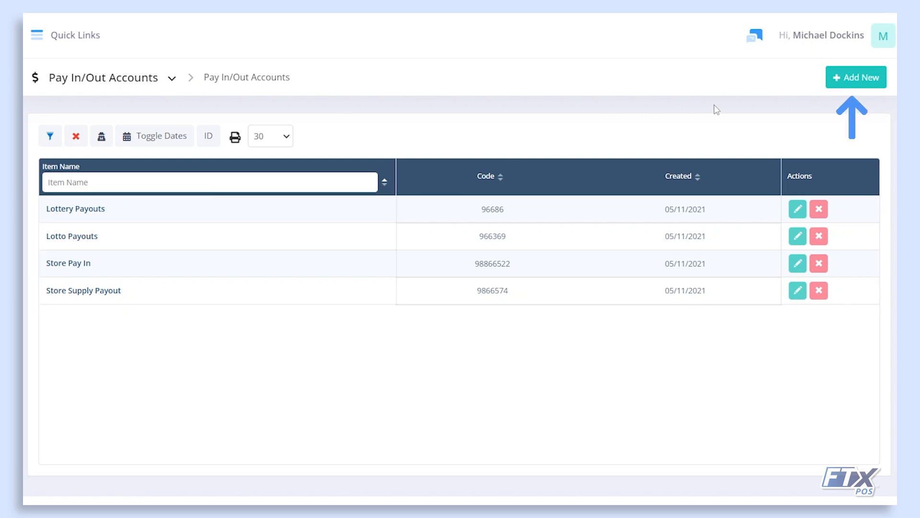
pyautogui.click(860, 78)
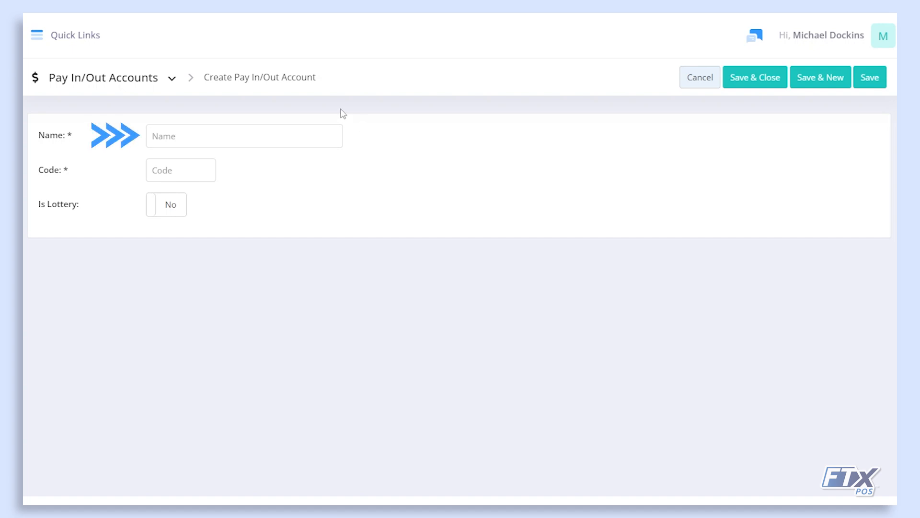
# - Name the account Payout Account with code 1234, mark it as a lottery account, and save and close it
pyautogui.click(249, 135)
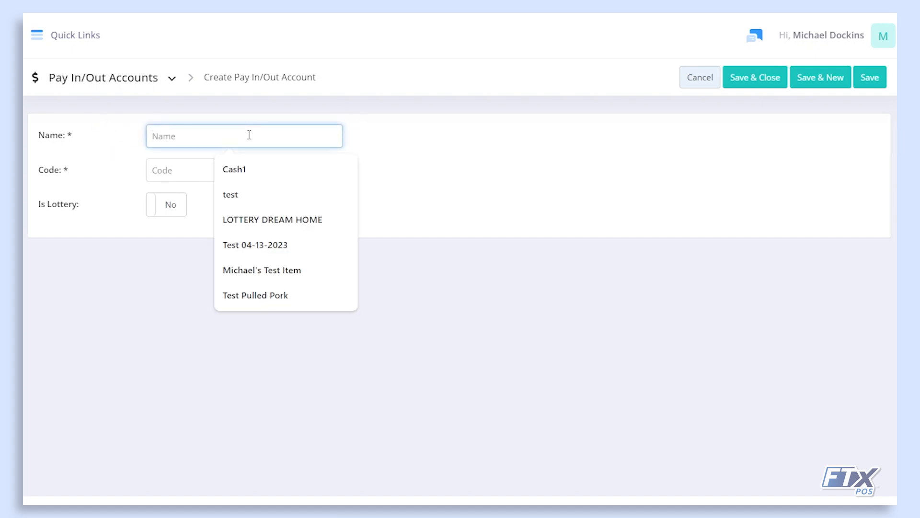
pyautogui.write('Payout Account')
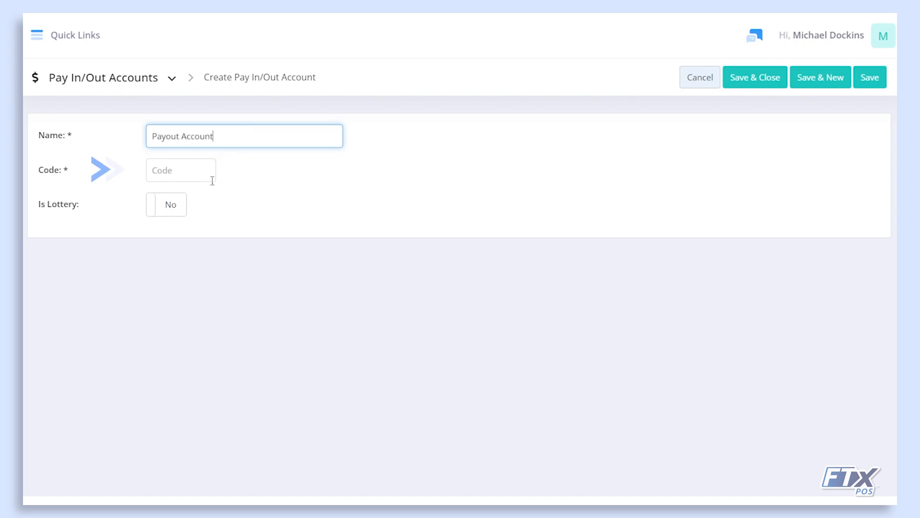
pyautogui.click(173, 166)
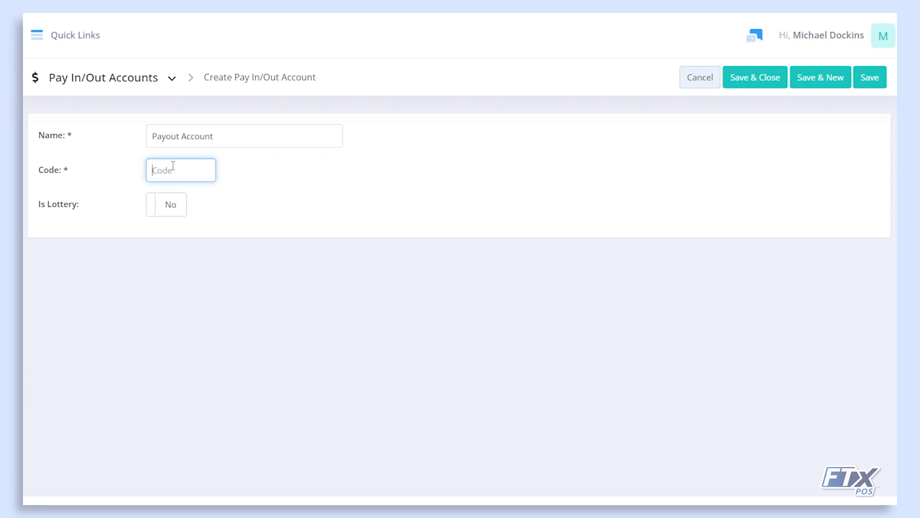
pyautogui.write('1234')
pyautogui.click(237, 172)
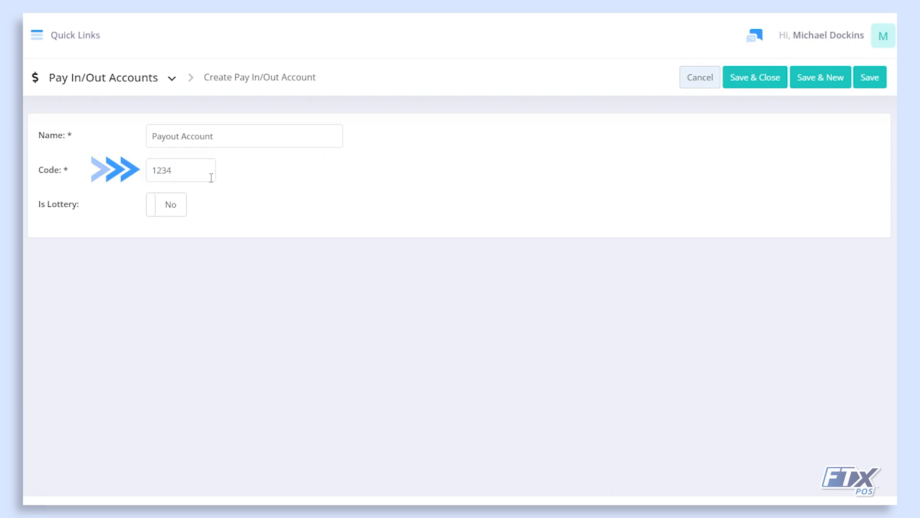
pyautogui.click(164, 208)
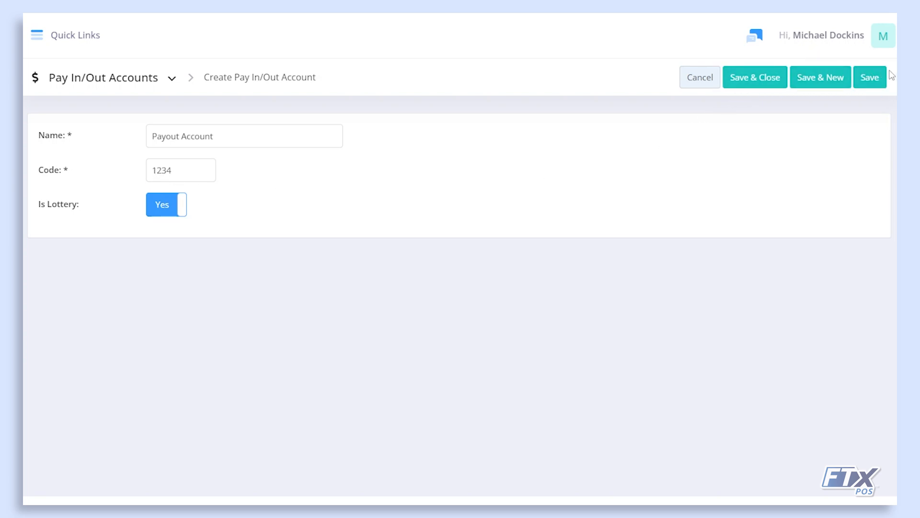
pyautogui.click(753, 84)
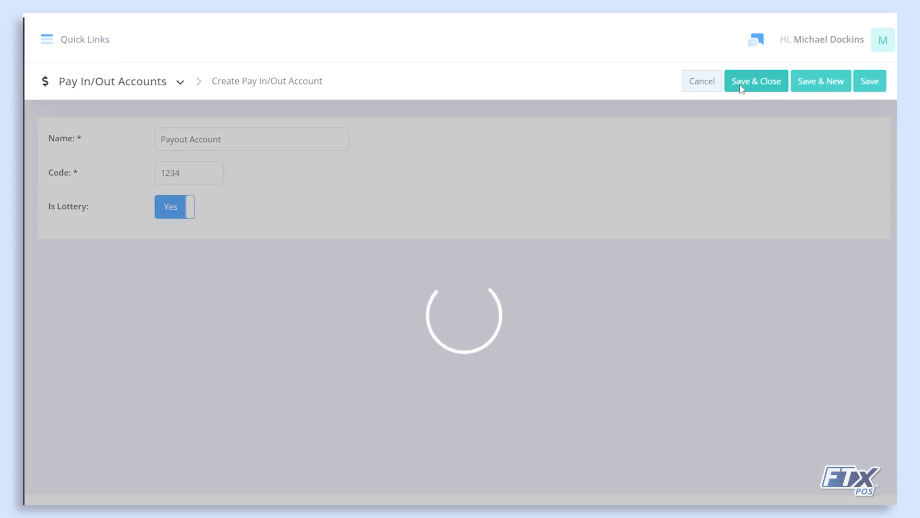